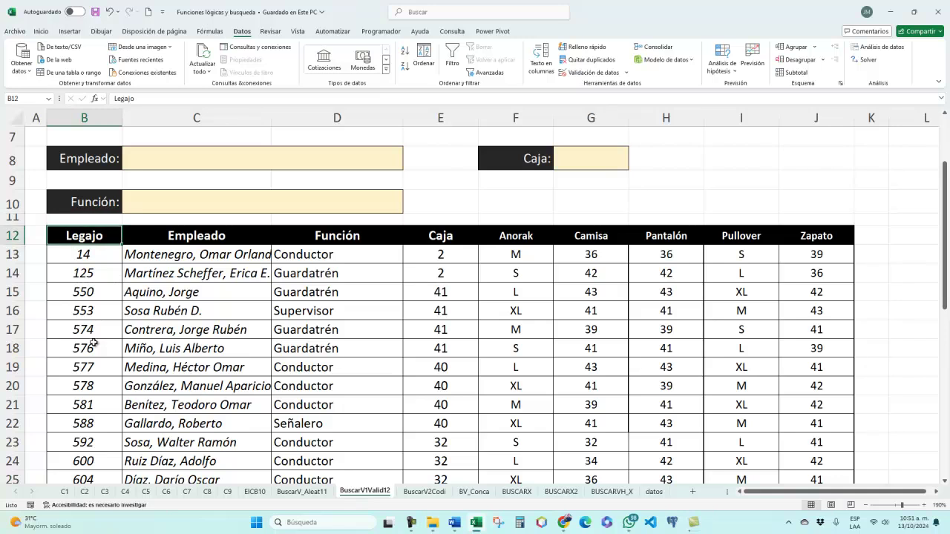
key(ctrl+shift+Right)
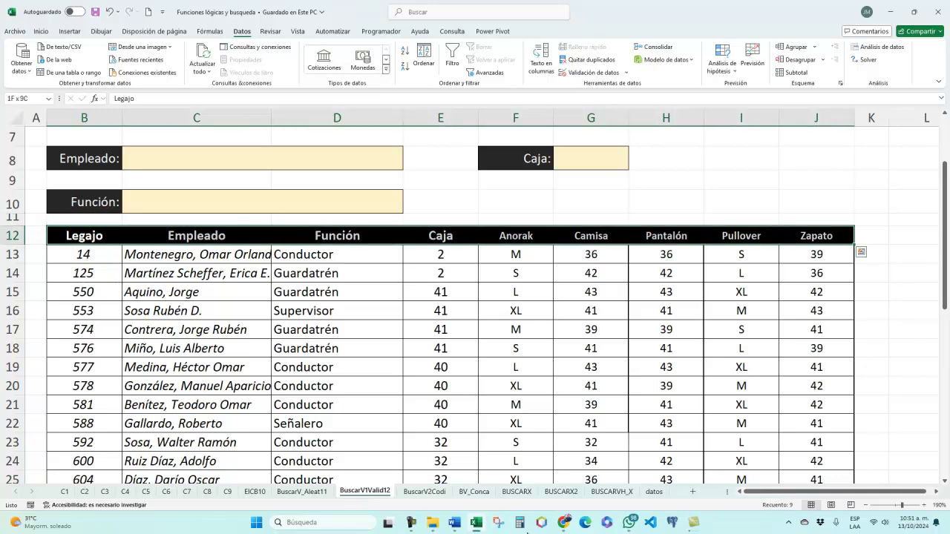
click(98, 258)
scroll(211, 270, up, 2)
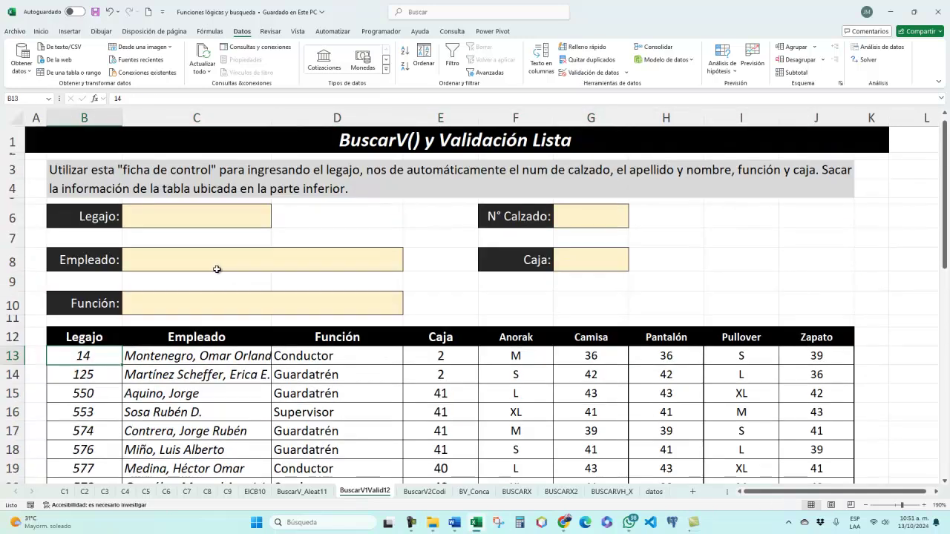
Set up list data validation on the Legajo cell C6, using =$B$13:$B$44 as the source
click(228, 212)
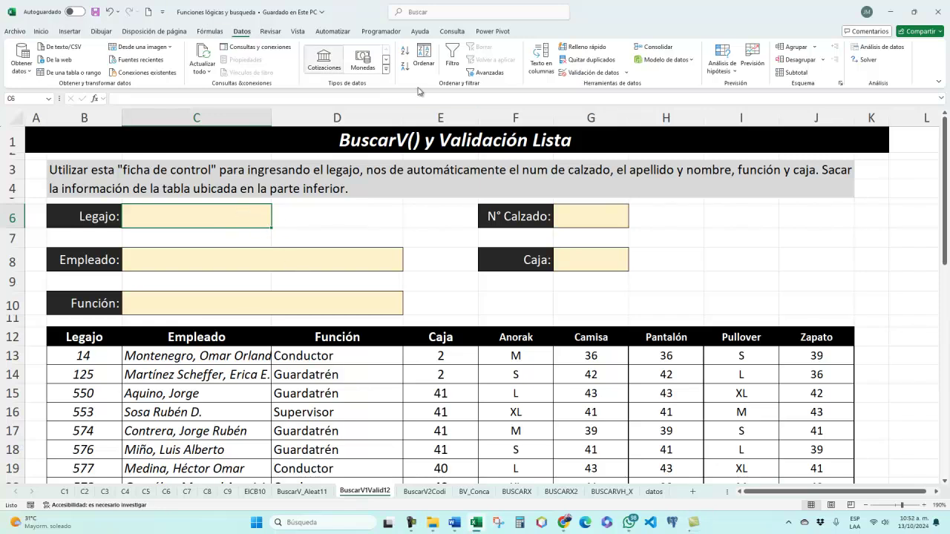
click(586, 72)
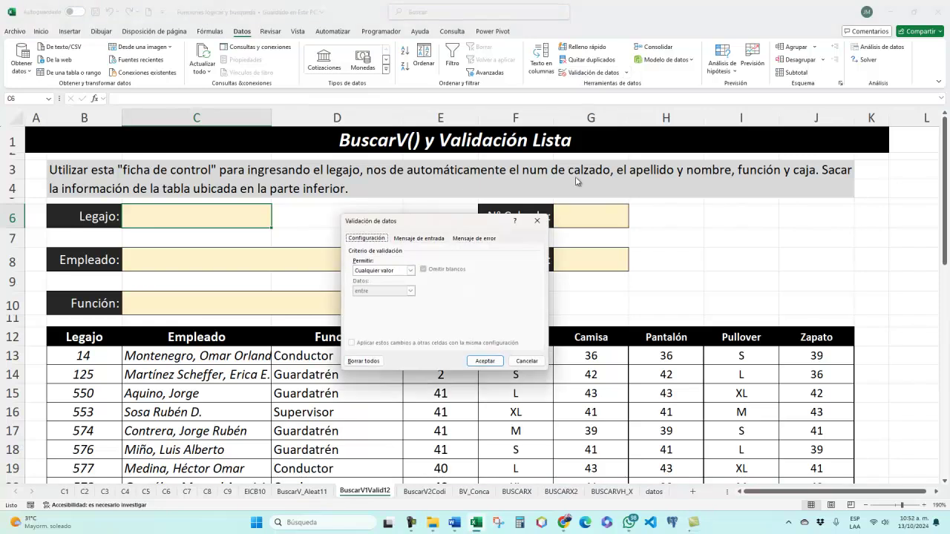
click(388, 269)
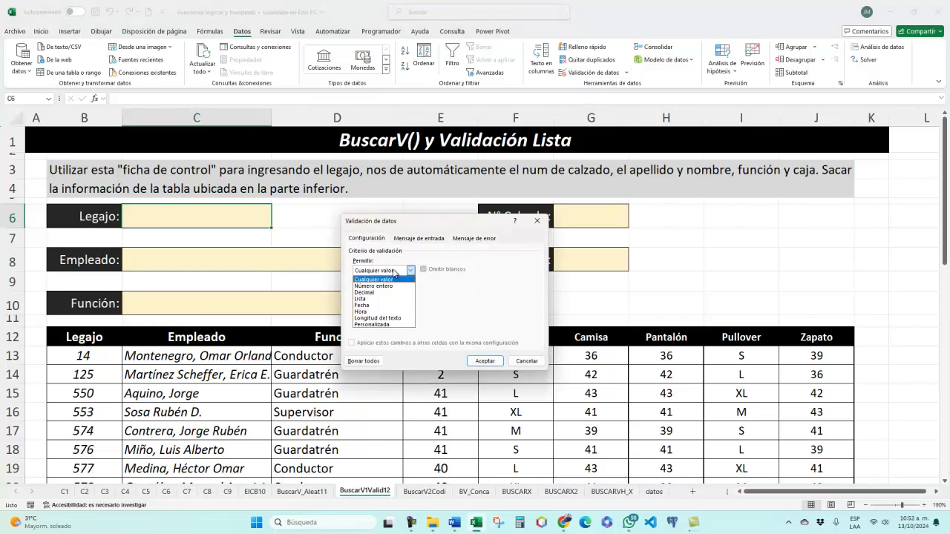
click(376, 299)
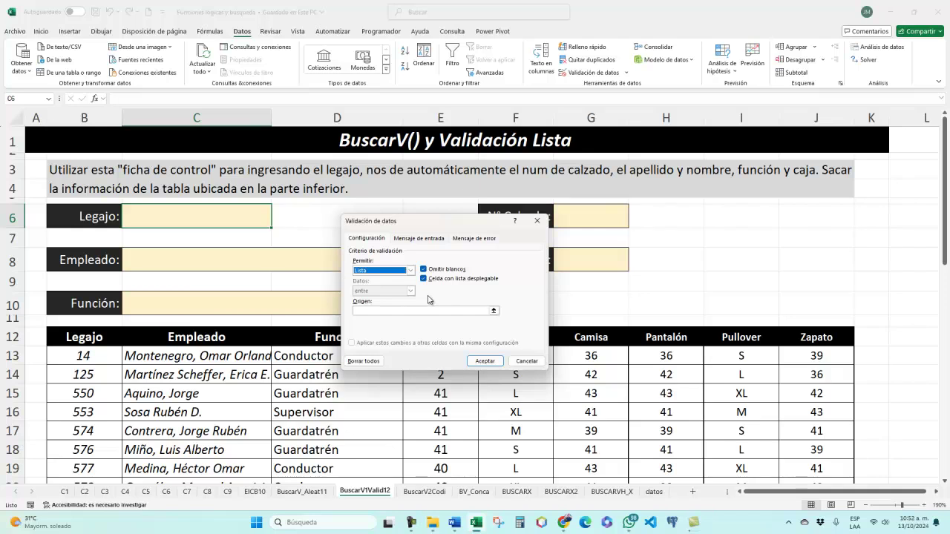
click(390, 311)
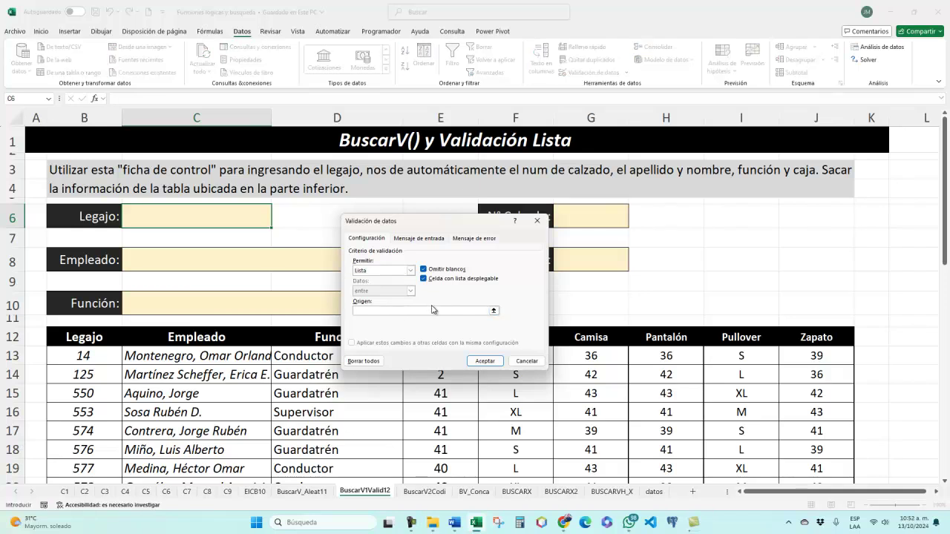
click(103, 356)
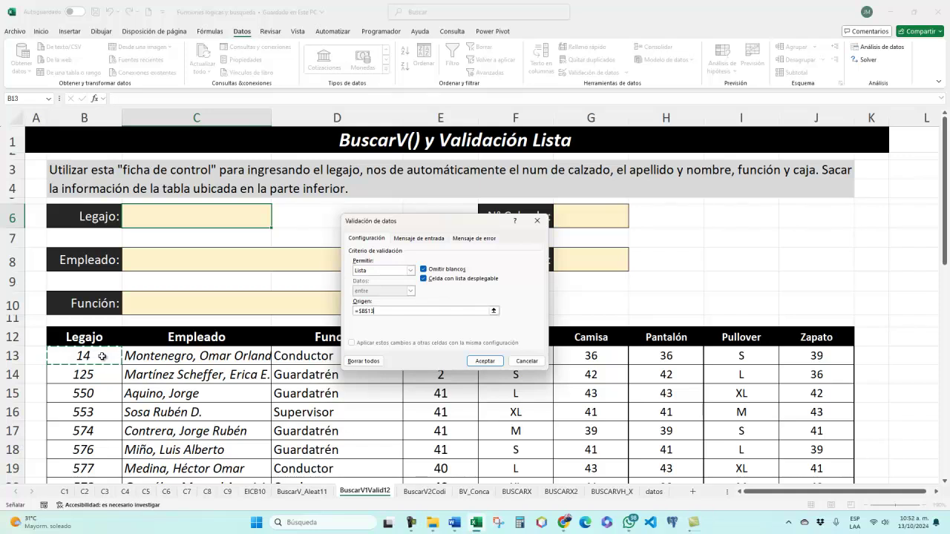
key(ctrl+shift+Down)
scroll(102, 356, up, 8)
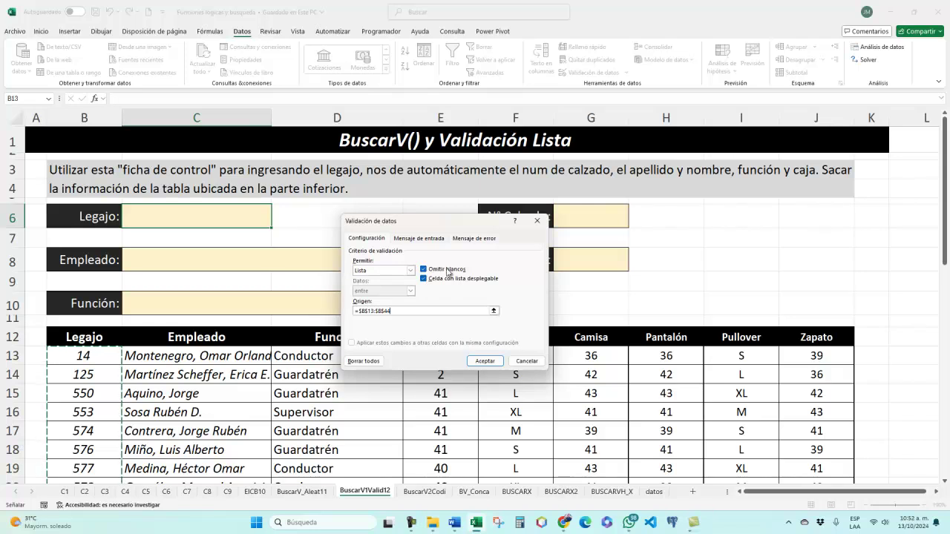
Review the validation's input message and error message settings, leaving them blank, and apply the rule
click(429, 239)
click(368, 283)
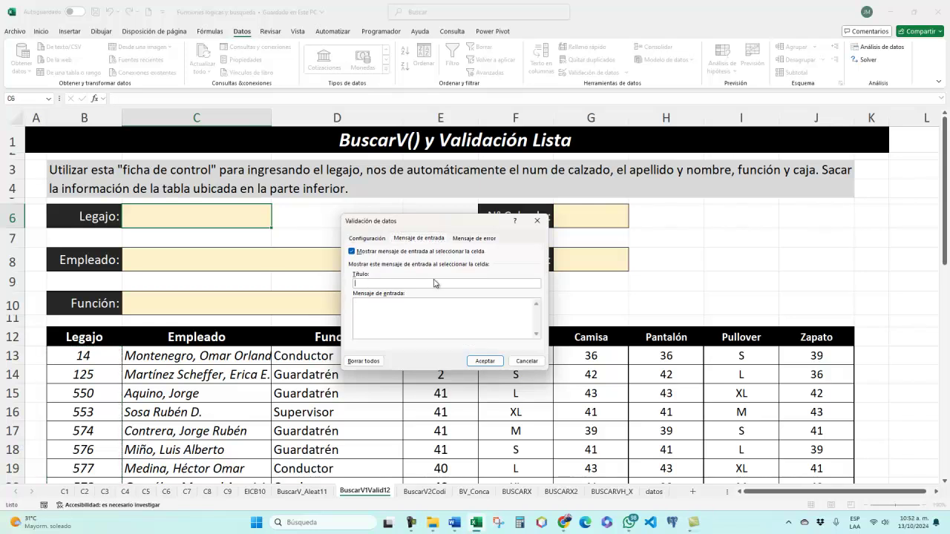
click(474, 238)
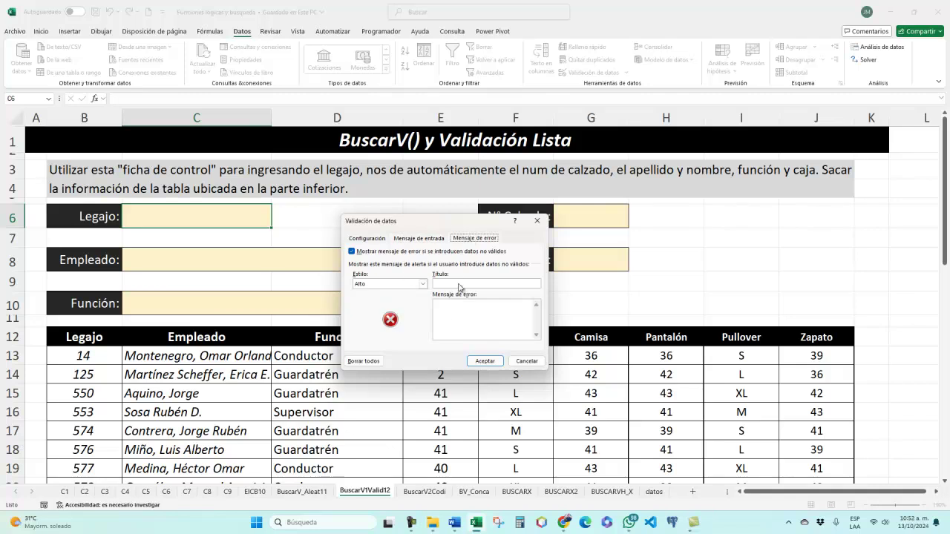
click(379, 240)
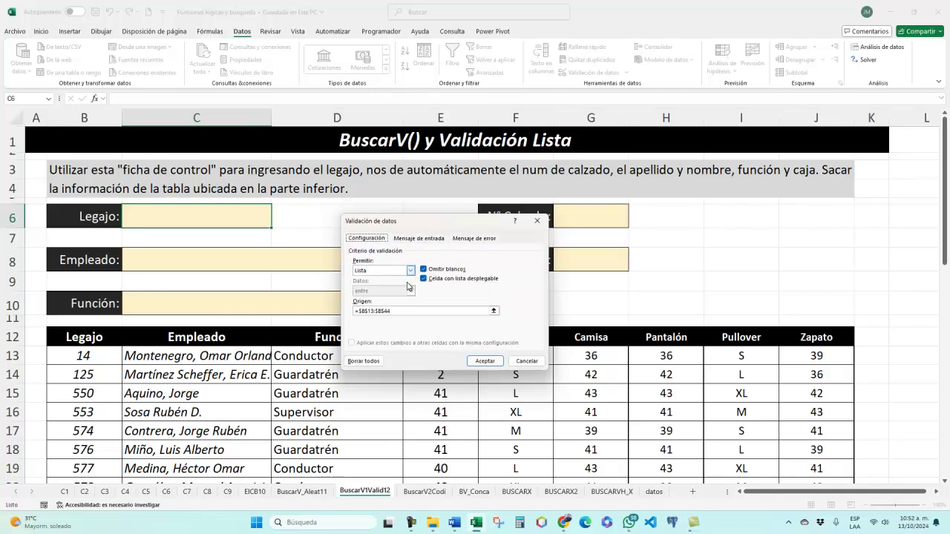
click(485, 361)
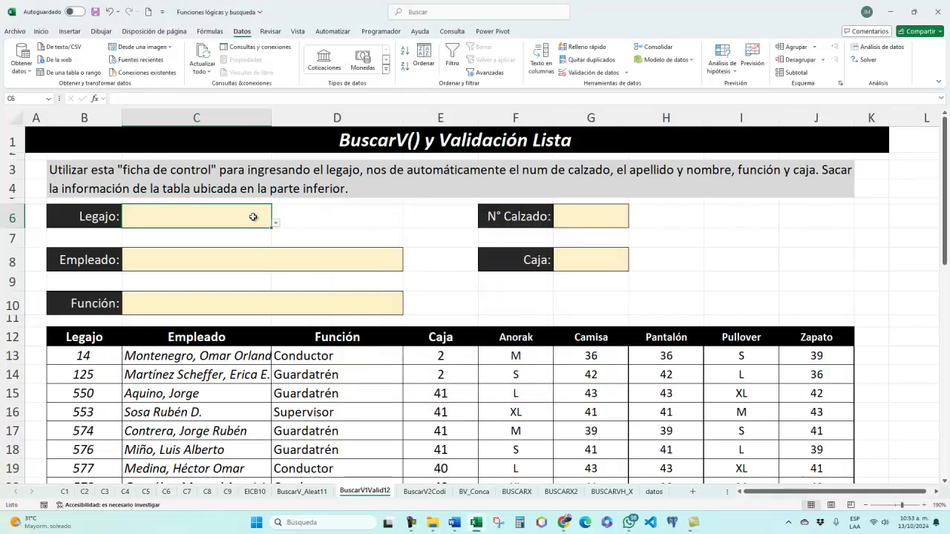
Test the validation by trying to enter "sdfhsfghjfg" in the Legajo cell, and clear the entry
text(sdfhsfghjfg)
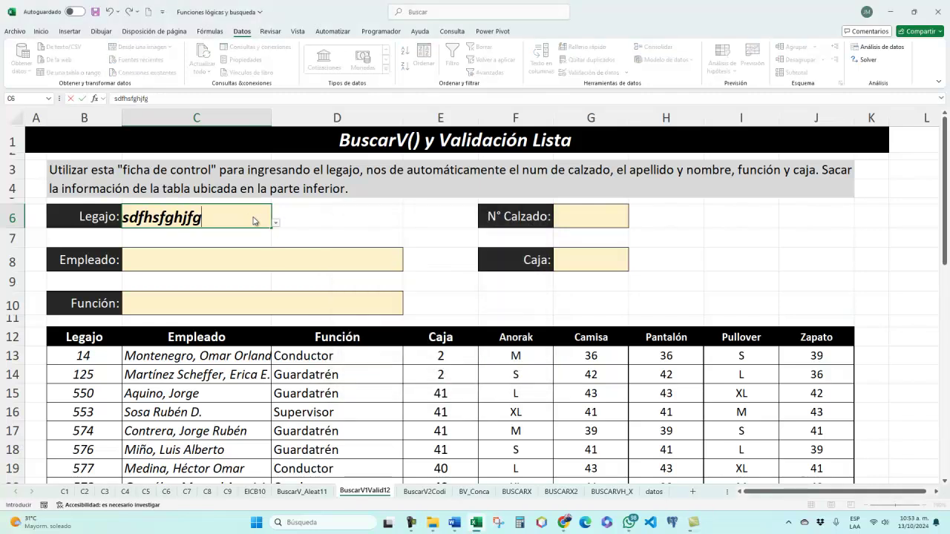
key(Return)
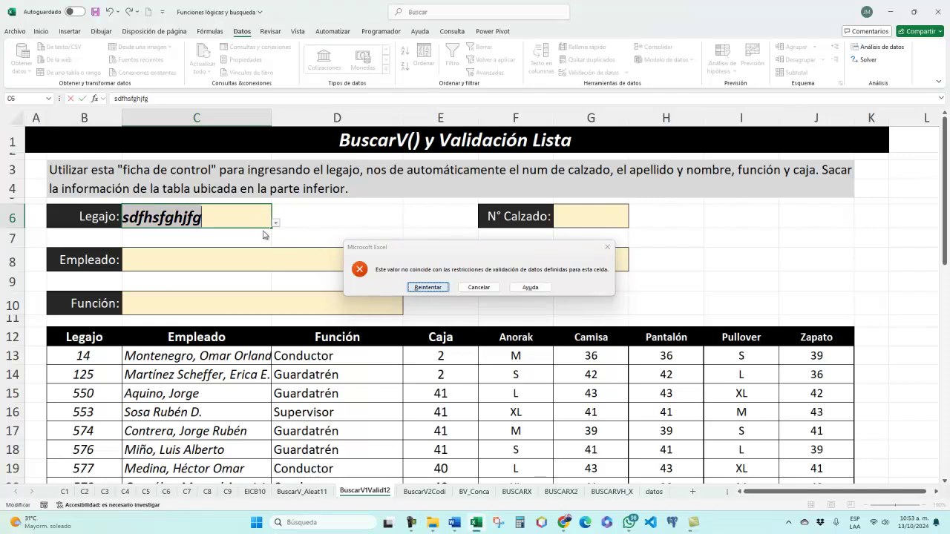
key(Return)
key(Return)
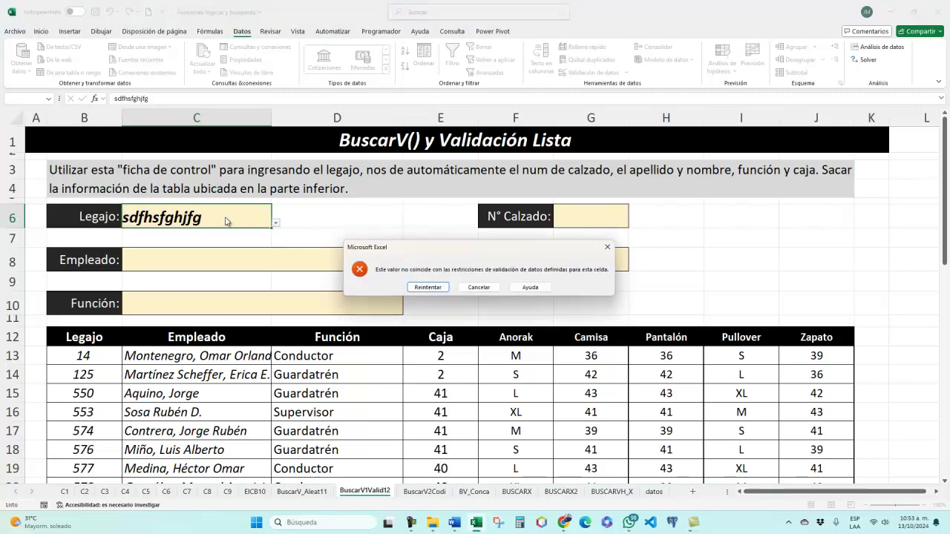
click(428, 287)
key(BackSpace)
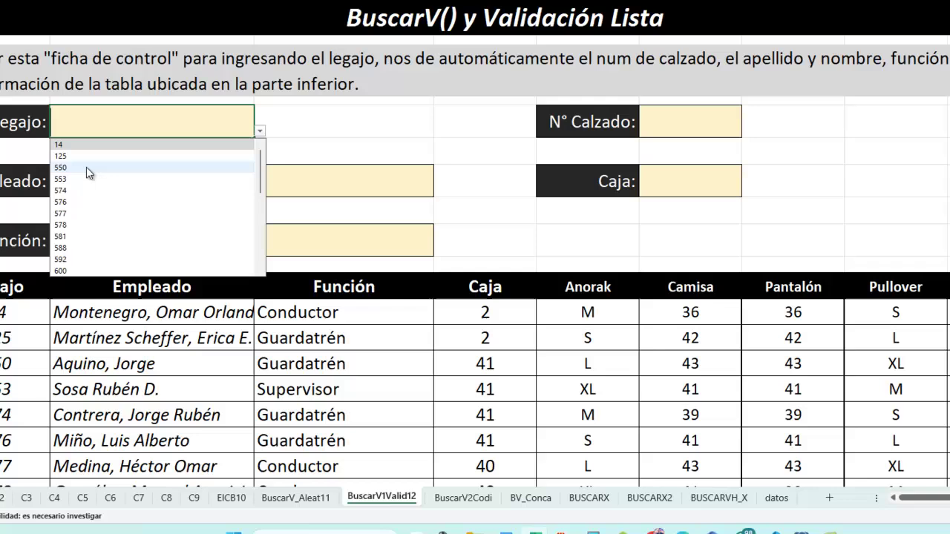
Choose the third employee number offered for the Legajo cell and go over the form fields that need lookups
click(149, 250)
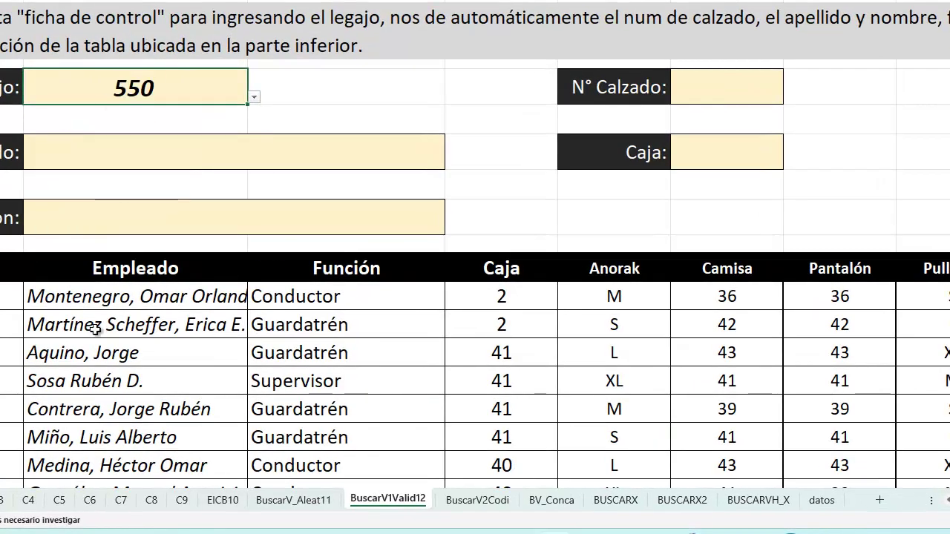
click(68, 353)
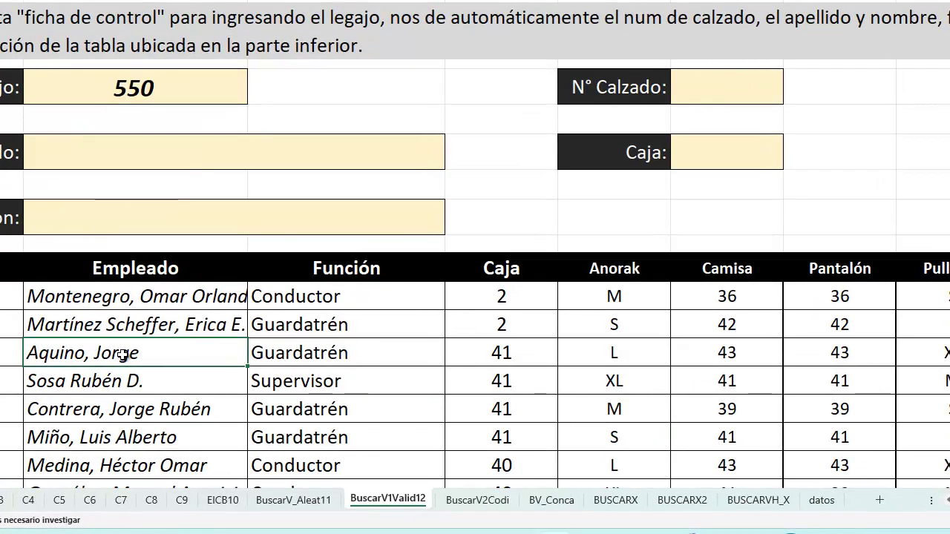
click(155, 88)
click(194, 154)
click(195, 216)
click(705, 93)
click(738, 156)
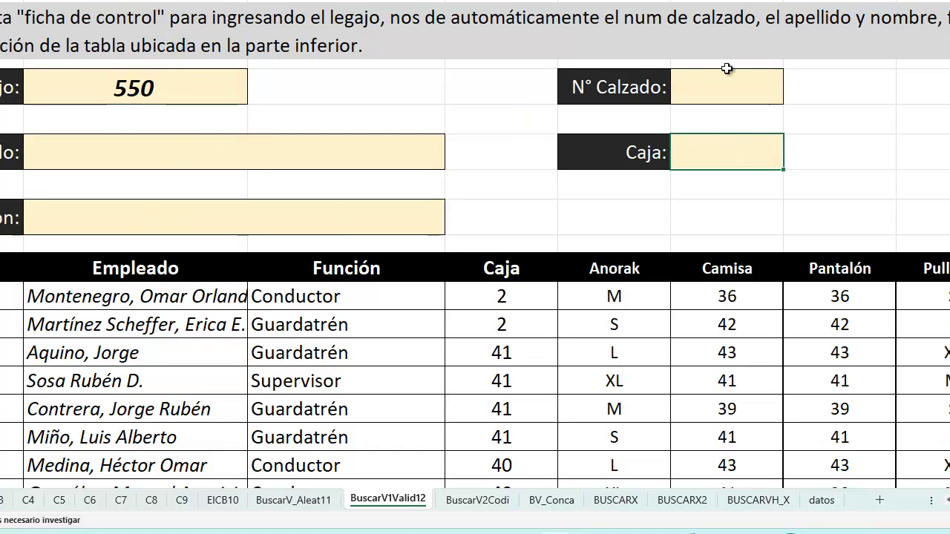
Begin a BUSCARV formula in the Empleado cell with C6 as the lookup value and B13:J44 as the table range
click(115, 153)
text(=busc)
key(Tab)
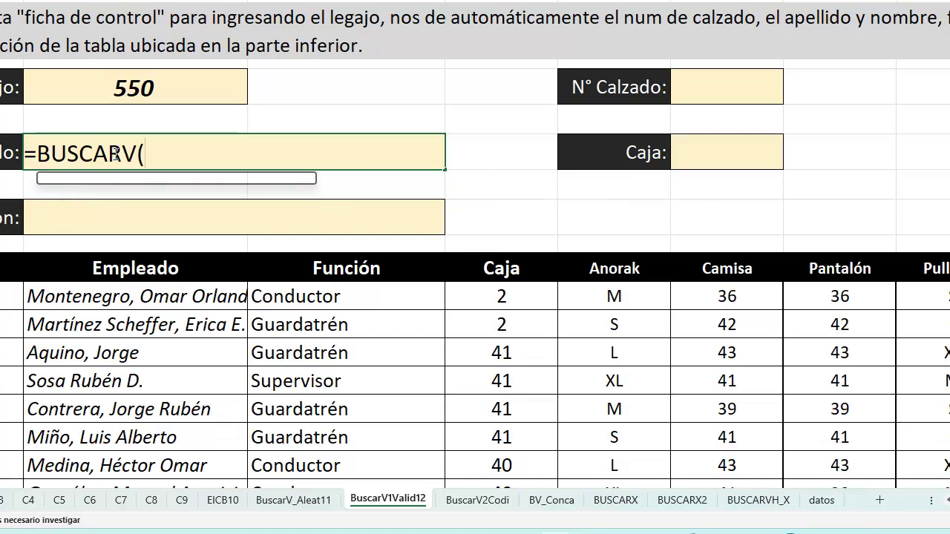
click(173, 90)
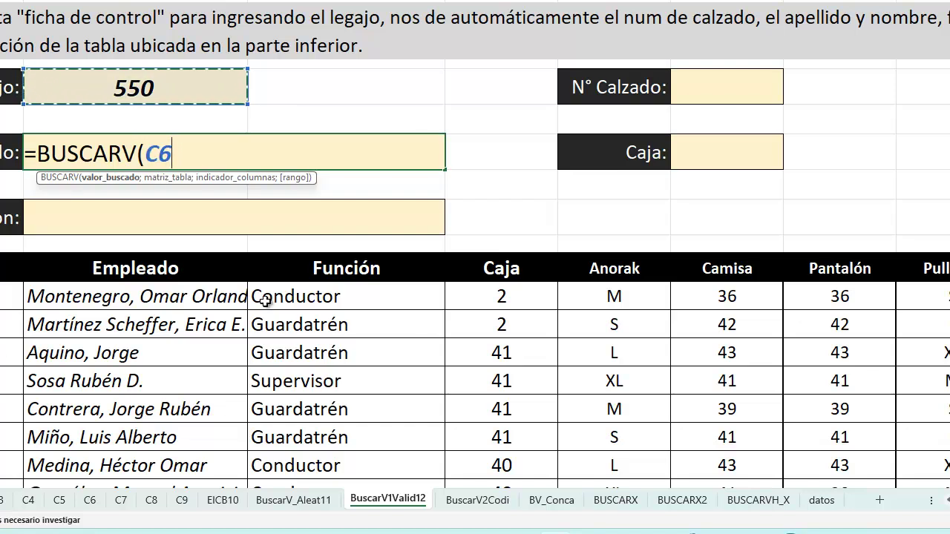
text(;)
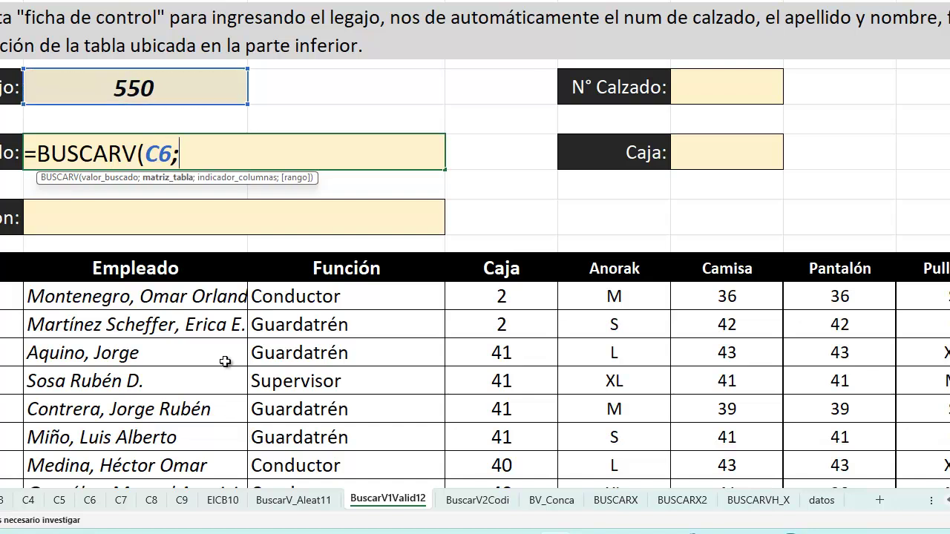
click(12, 296)
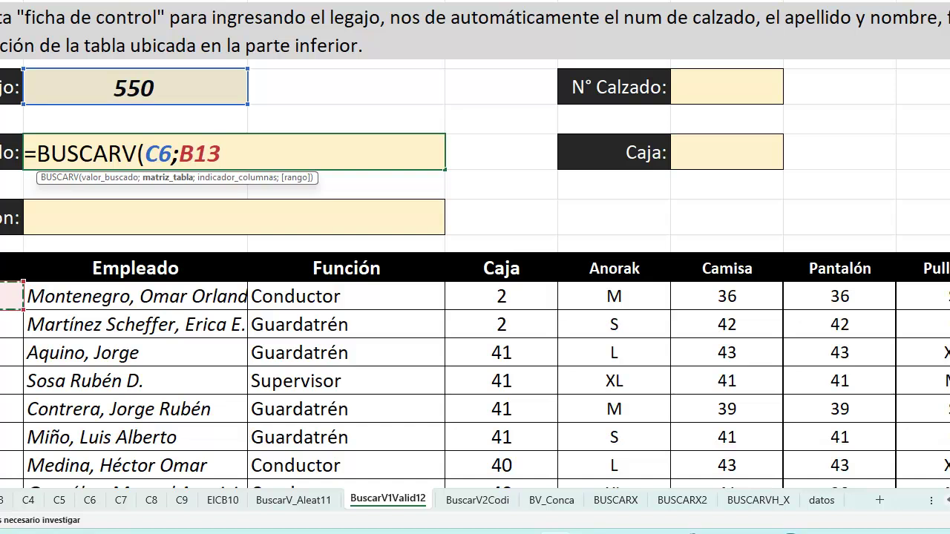
key(ctrl+shift+Right)
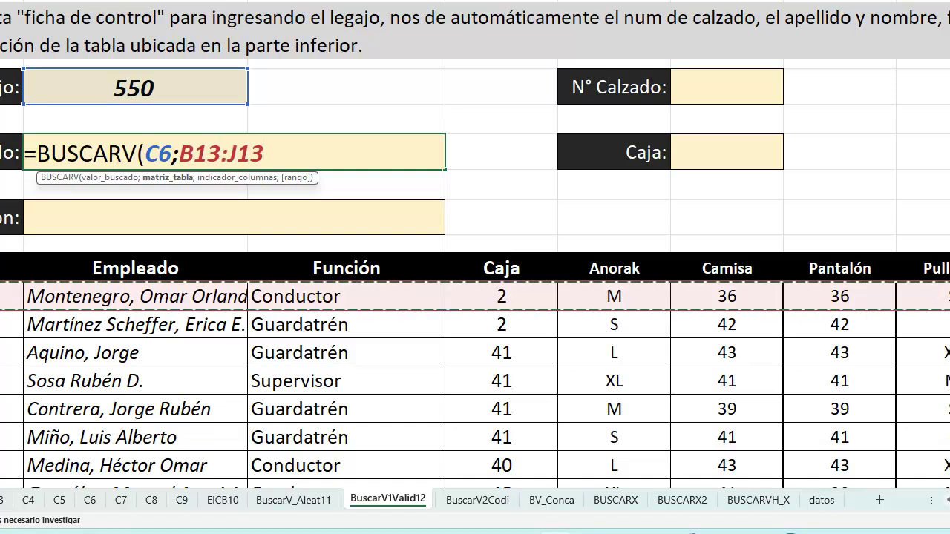
key(ctrl+shift+Down)
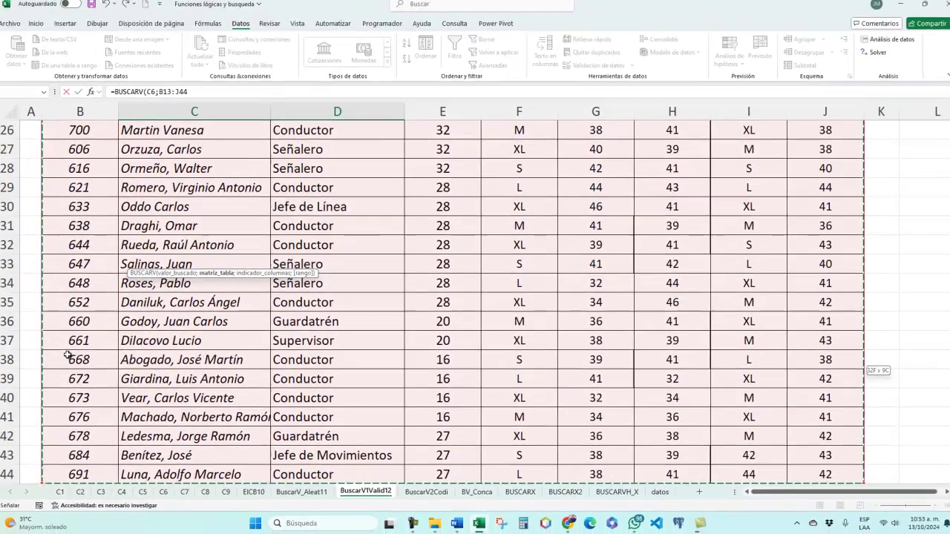
text(;)
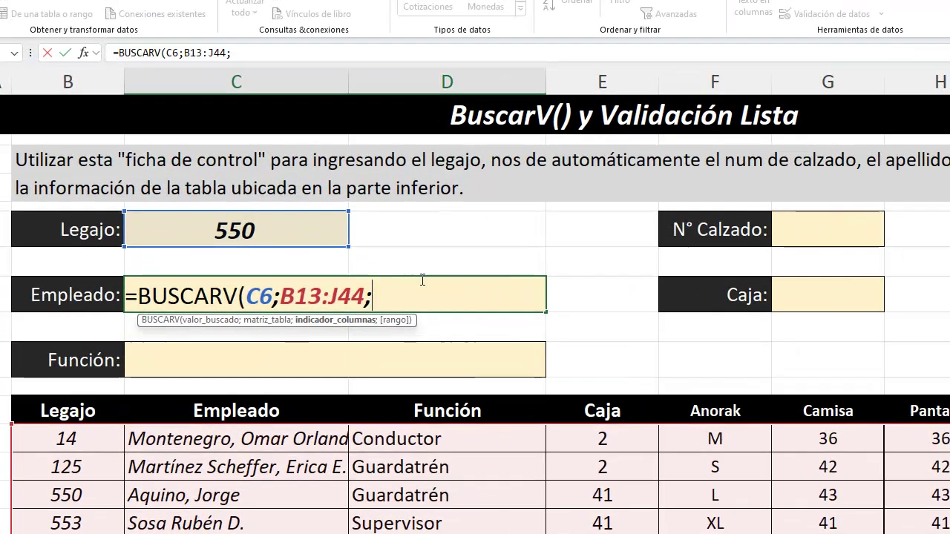
Complete the Empleado formula with column index 2 and FALSO, and copy its full text before committing it
text(2;)
key(Down)
key(Tab)
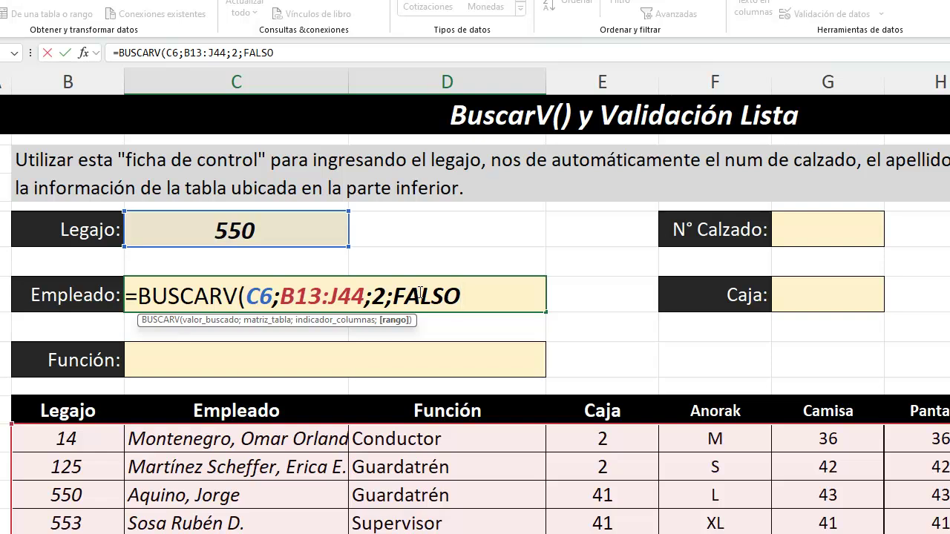
text())
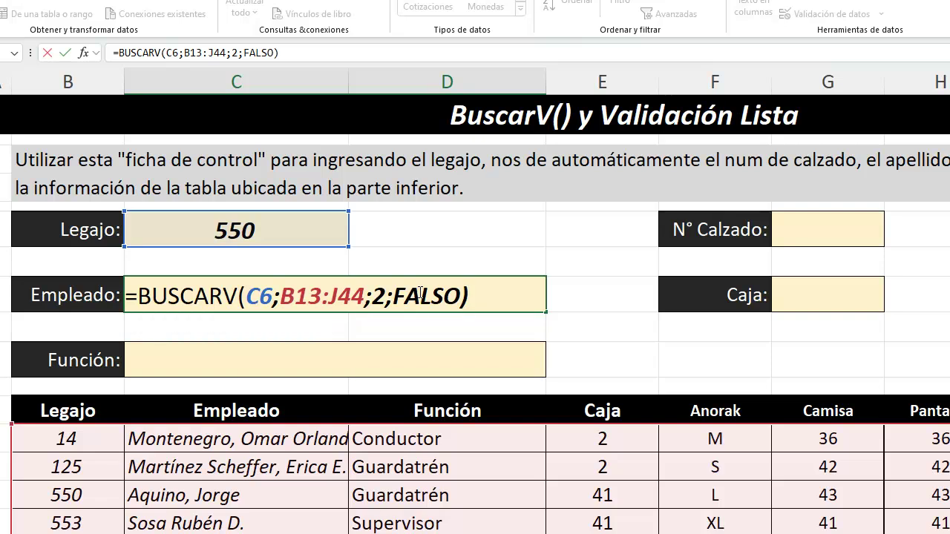
drag(493, 309, 47, 299)
click(503, 292)
drag(502, 292, 105, 294)
key(ctrl+c)
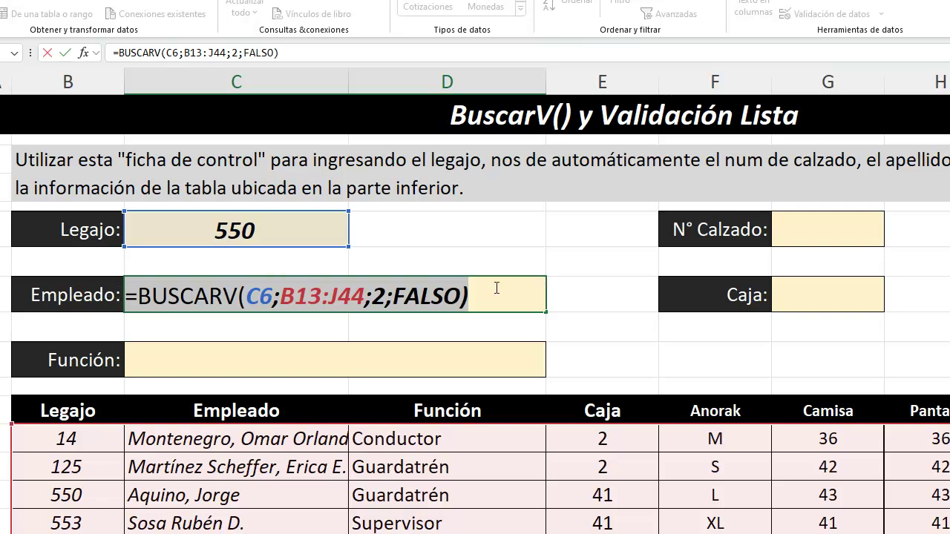
key(Return)
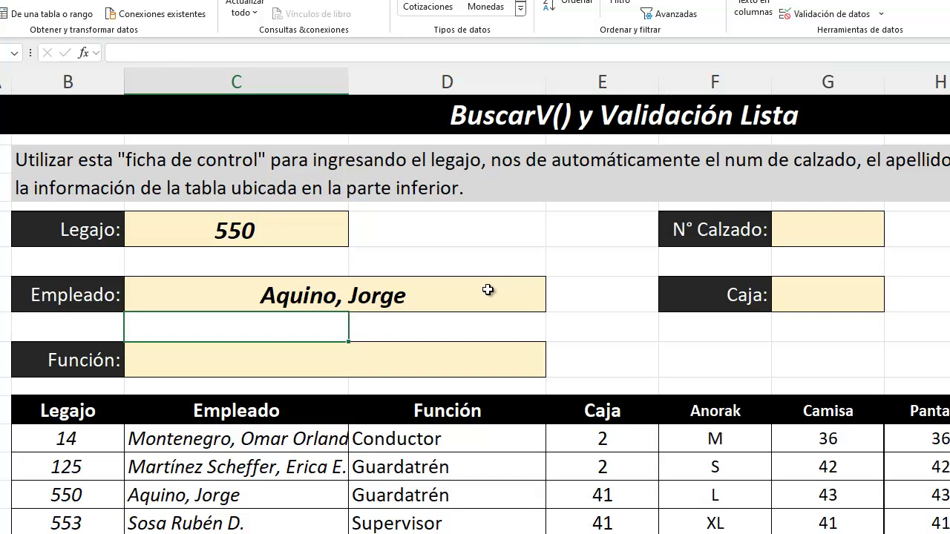
Paste the copied BUSCARV formula text into the Función cell
click(492, 294)
click(384, 359)
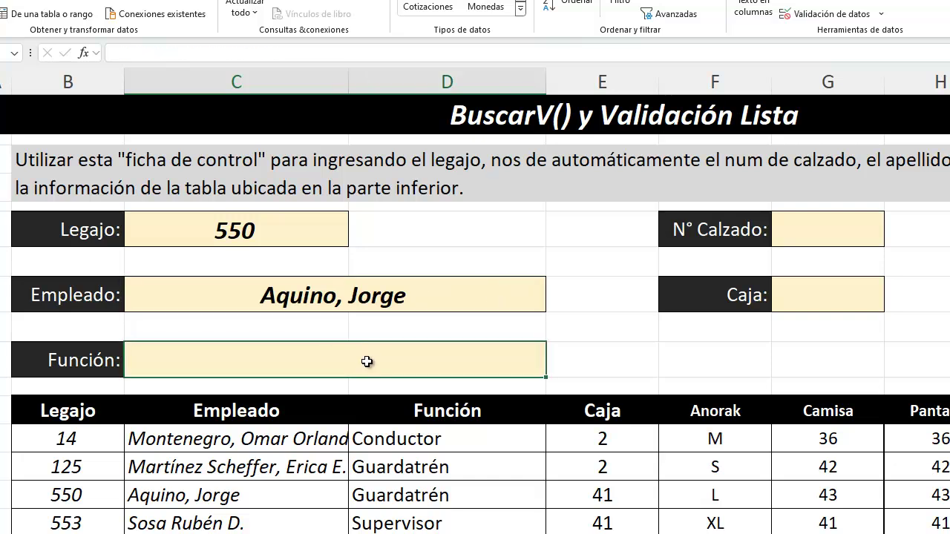
click(184, 53)
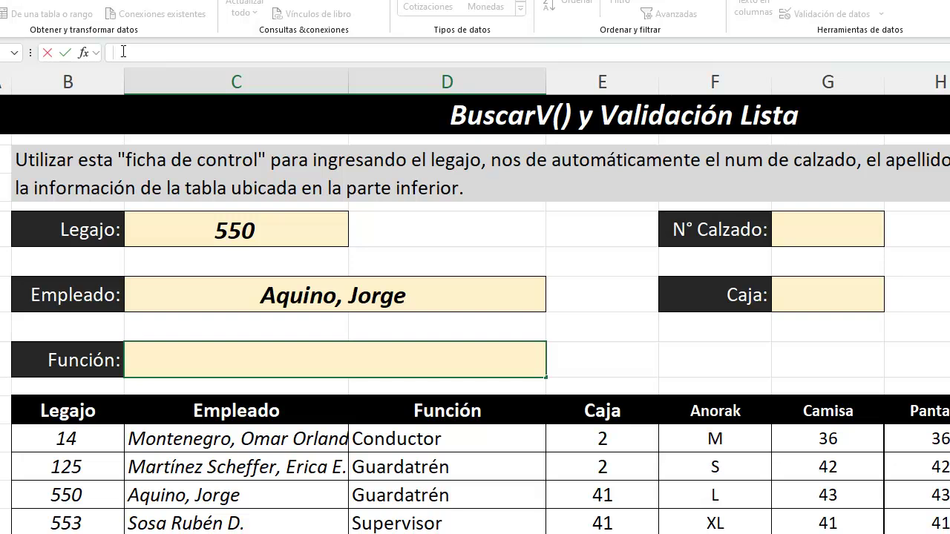
key(ctrl+v)
key(Return)
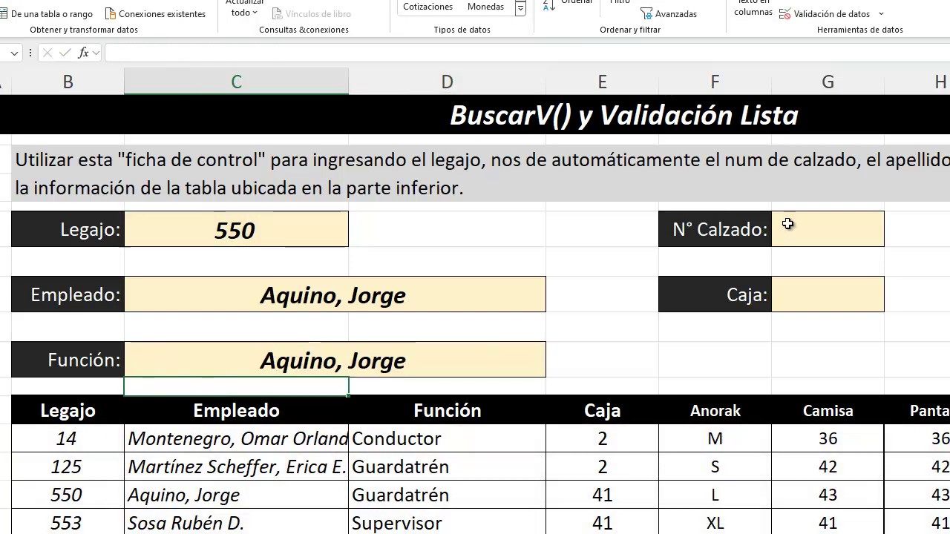
Paste the copied BUSCARV formula text into both the N° Calzado and Caja cells
click(824, 225)
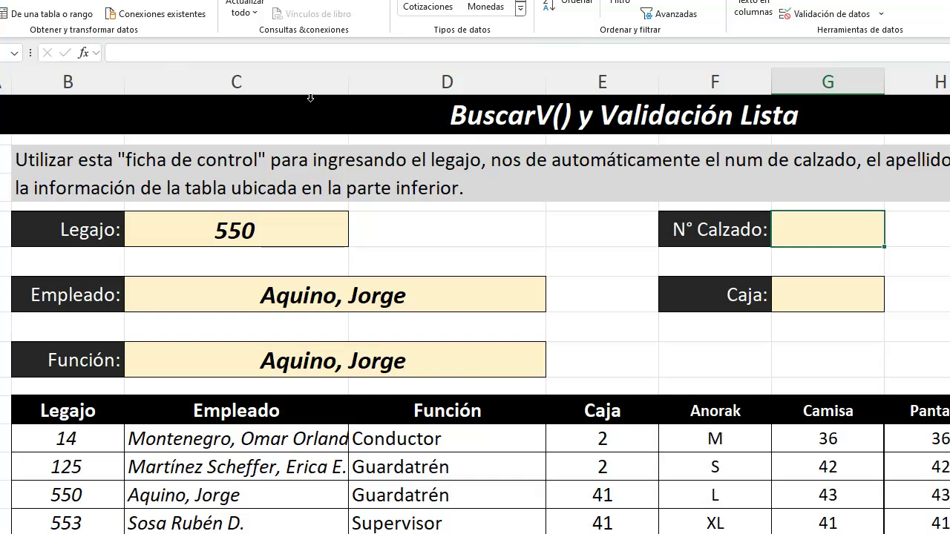
click(184, 48)
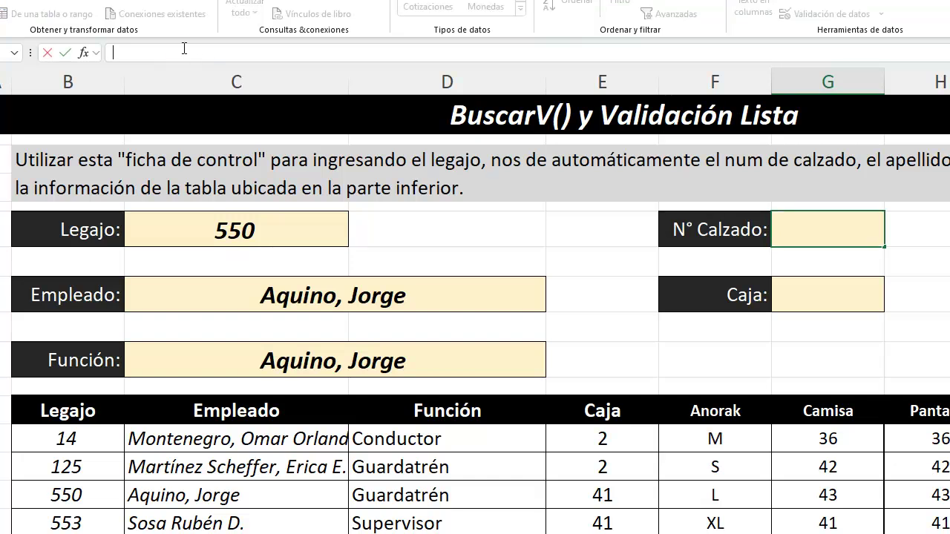
key(ctrl+v)
key(Return)
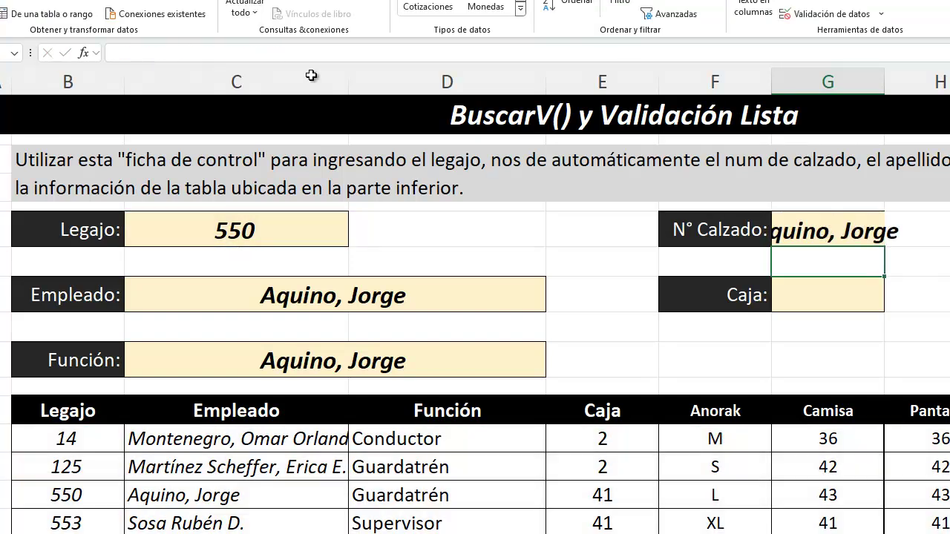
click(838, 296)
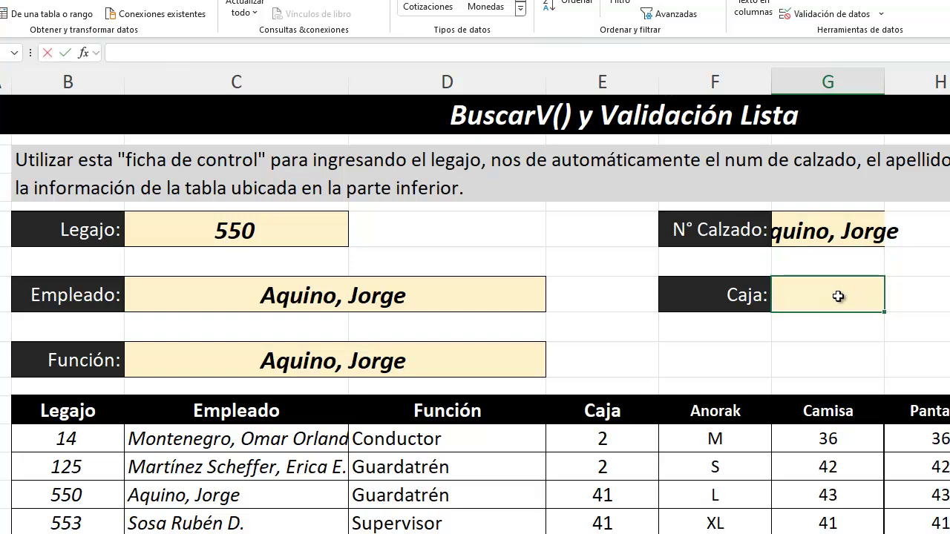
double_click(839, 296)
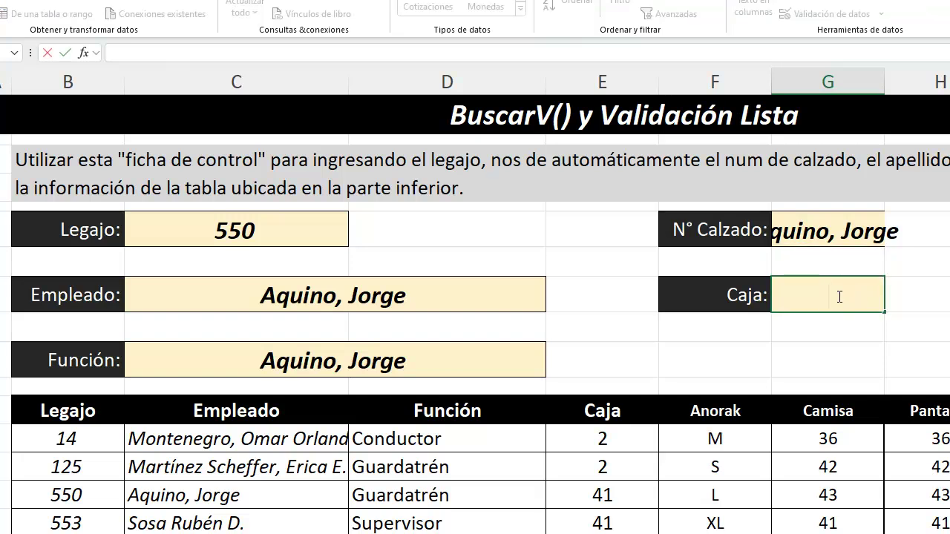
key(ctrl+v)
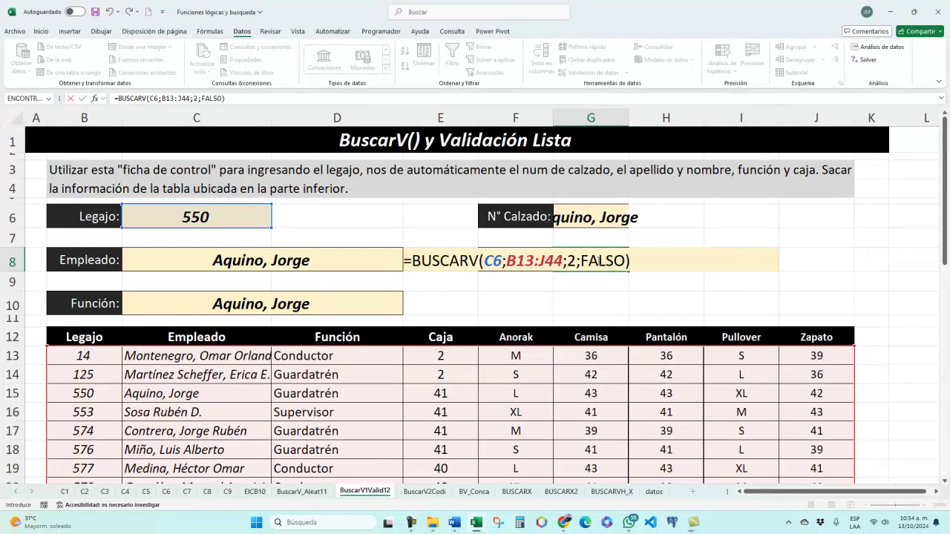
key(Return)
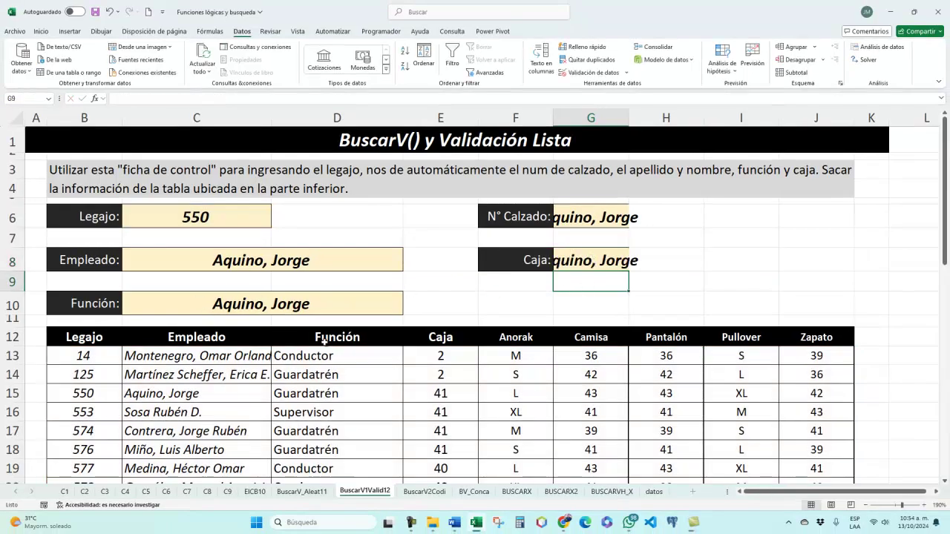
Set the column index of the Función cell's BUSCARV formula to 3
click(288, 309)
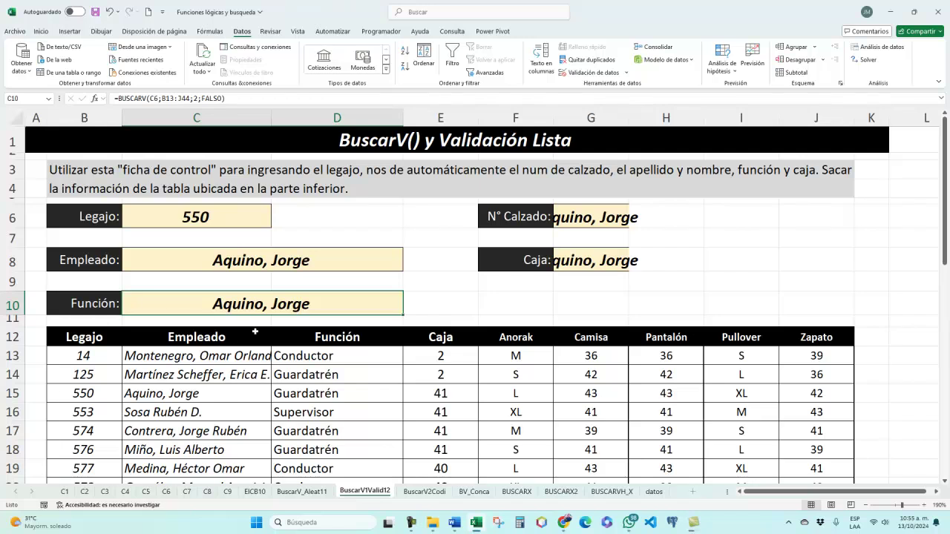
double_click(294, 299)
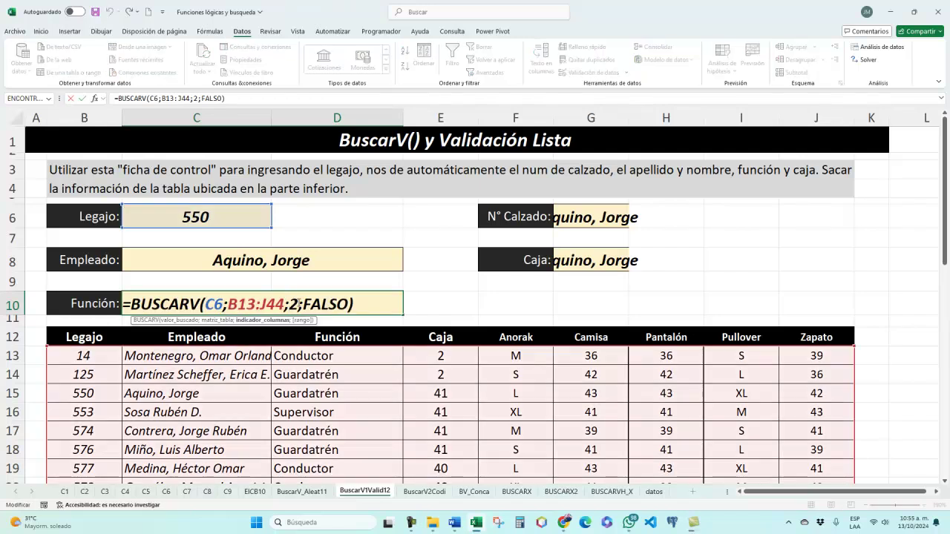
key(BackSpace)
text(3)
key(Return)
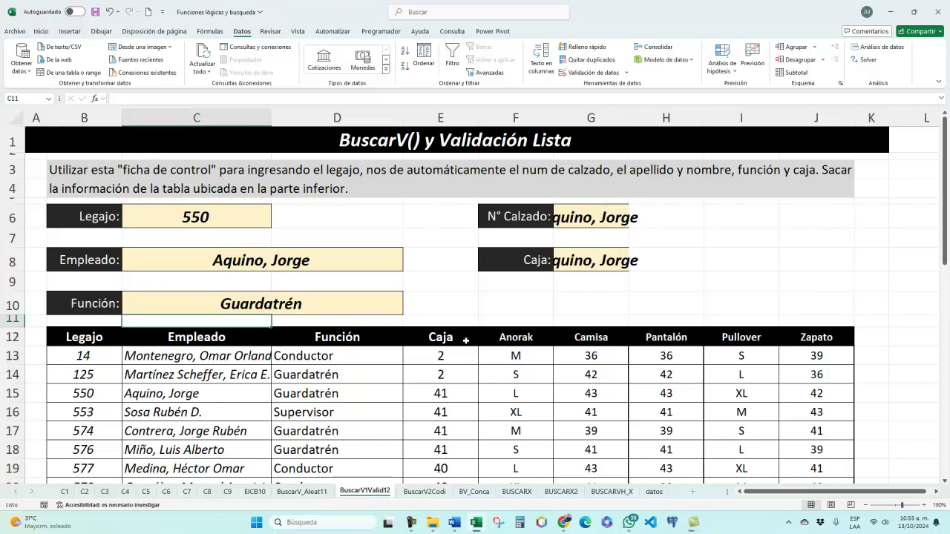
Set the column index of the N° Calzado cell's BUSCARV formula to 9
double_click(581, 217)
key(BackSpace)
text(9;FALSO))
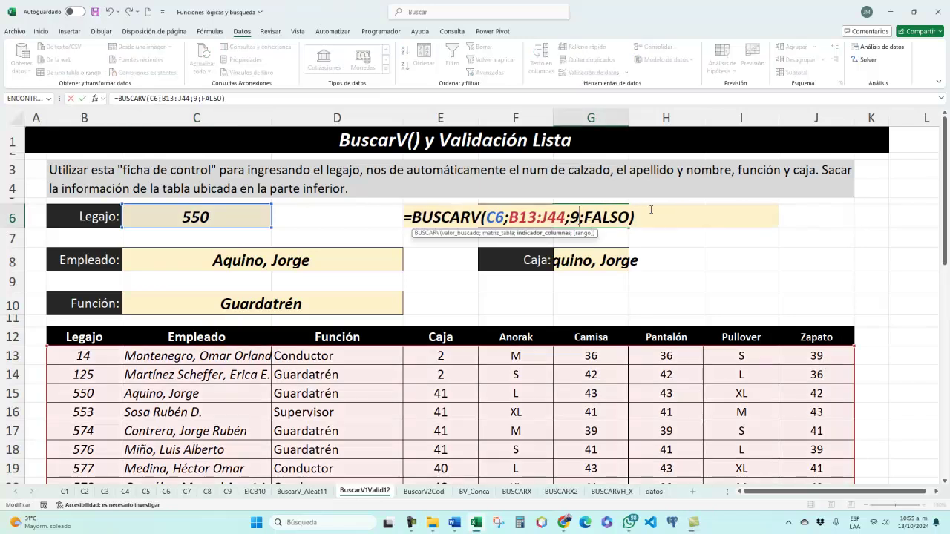
key(Return)
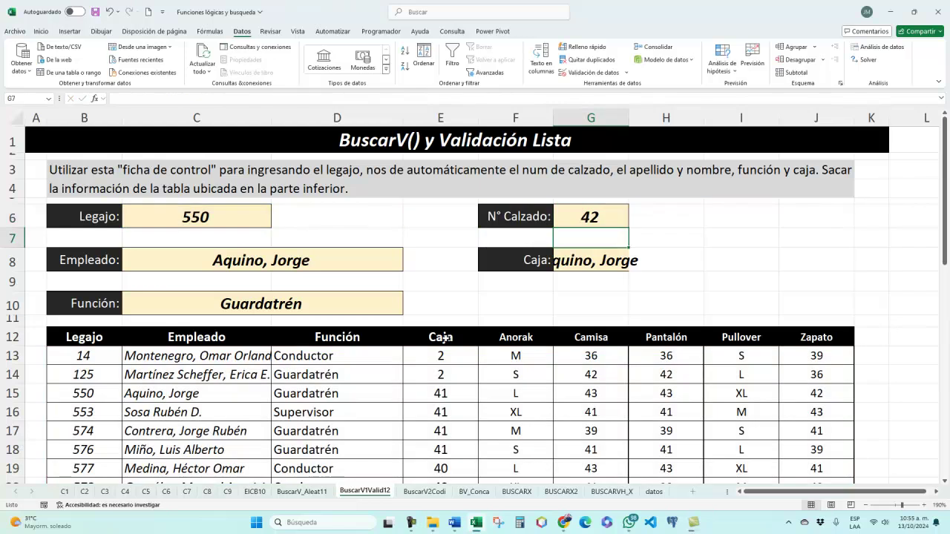
Set the column index of the Caja cell's BUSCARV formula to 4
double_click(579, 258)
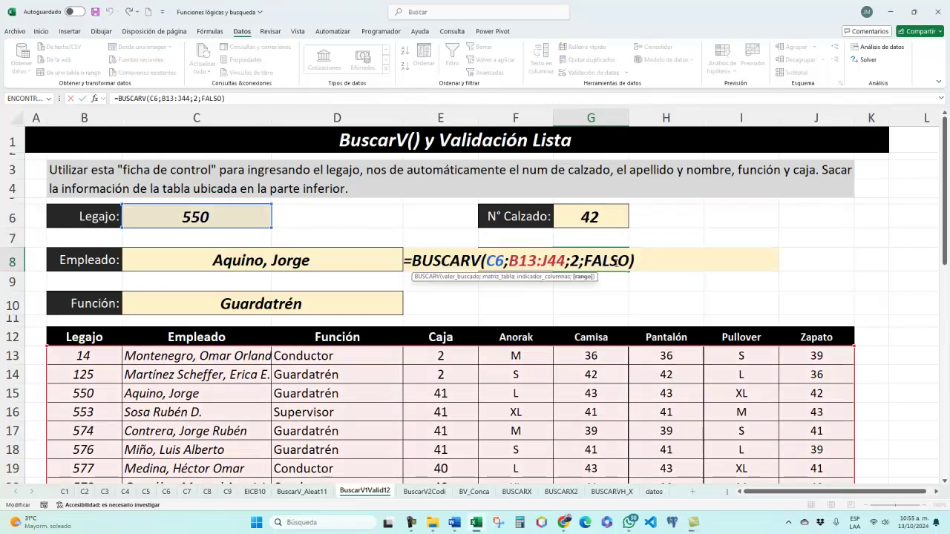
click(577, 259)
key(BackSpace)
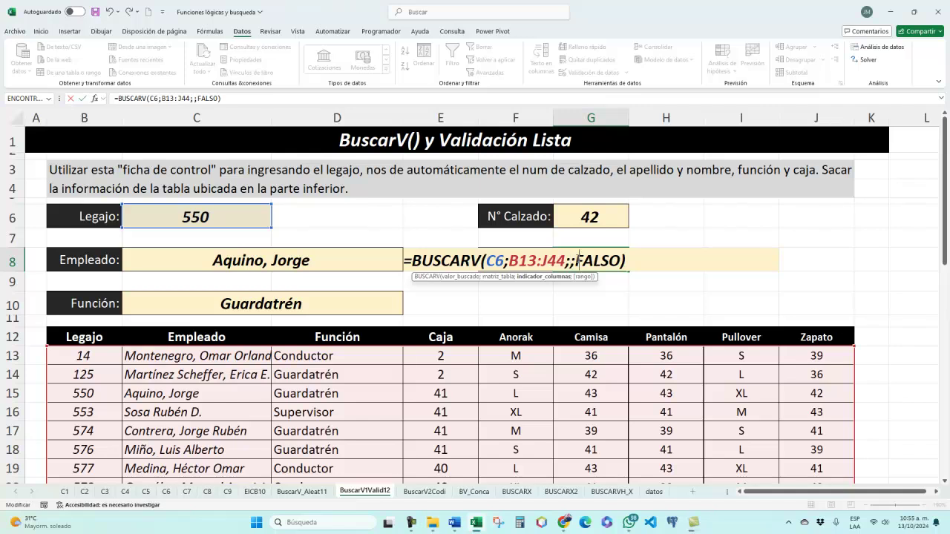
text(4)
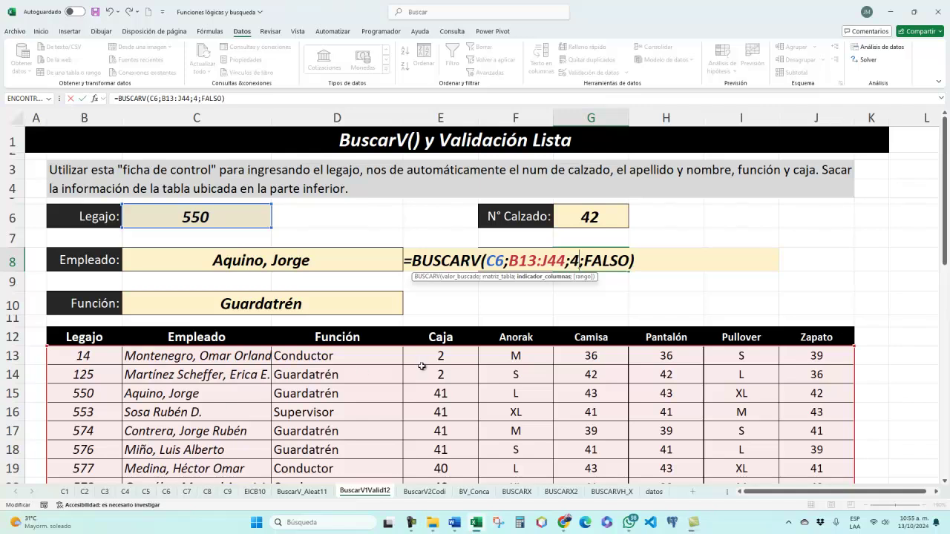
key(Return)
key(Up)
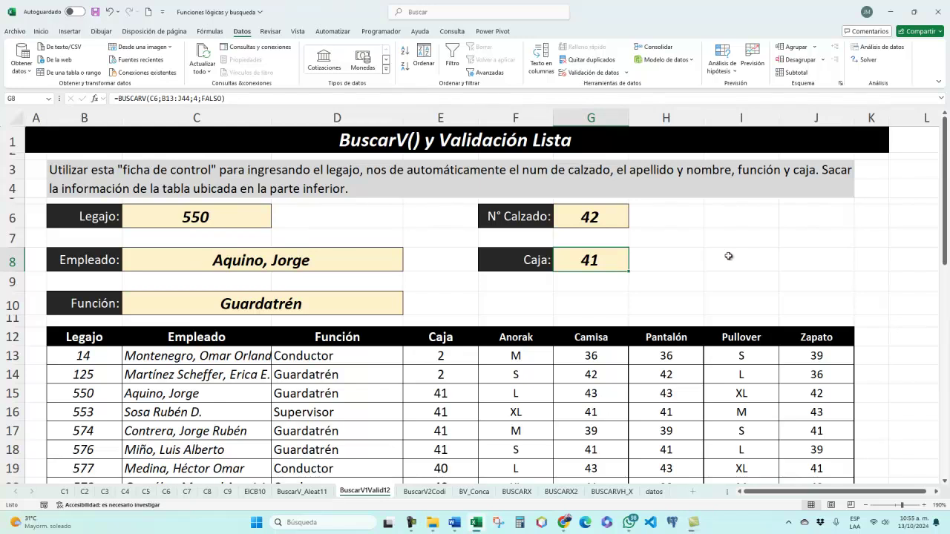
Test the lookups by choosing the twelfth employee number offered for the Legajo cell
click(225, 214)
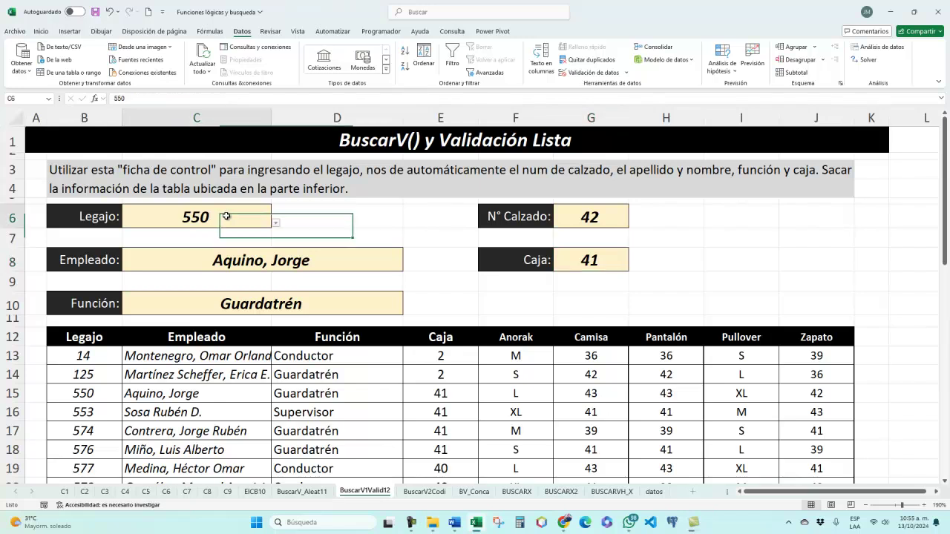
click(275, 227)
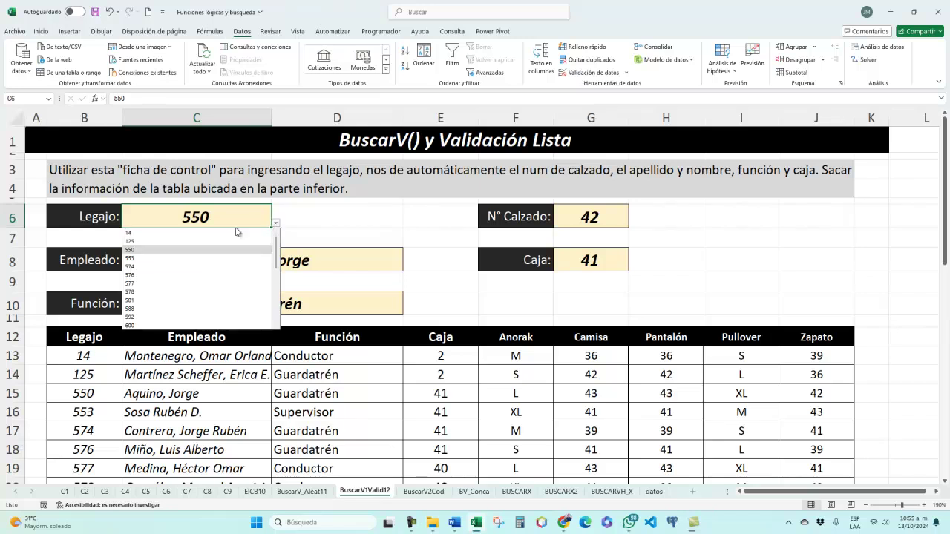
click(193, 279)
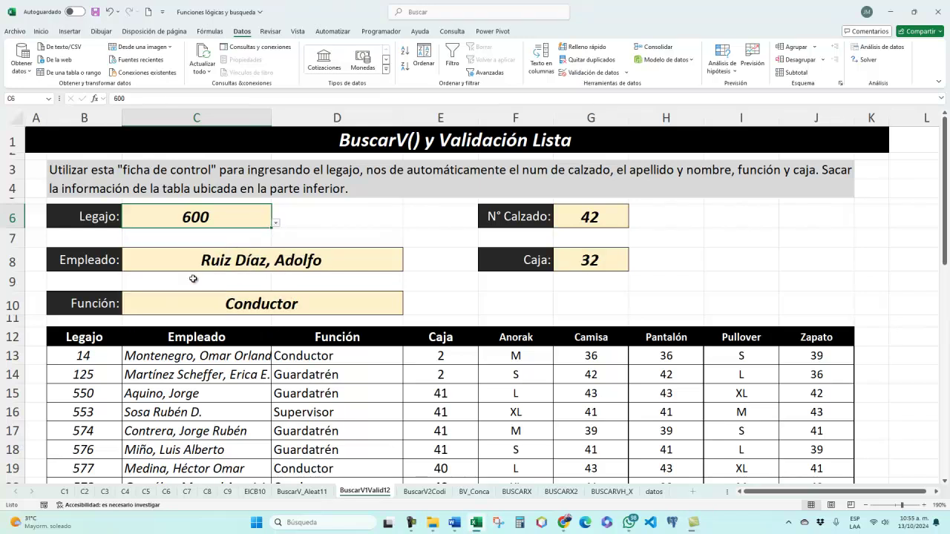
Choose the first employee number offered for Legajo and select C13:J13 to compare the form with that employee's table row
click(277, 226)
scroll(185, 268, up, 5)
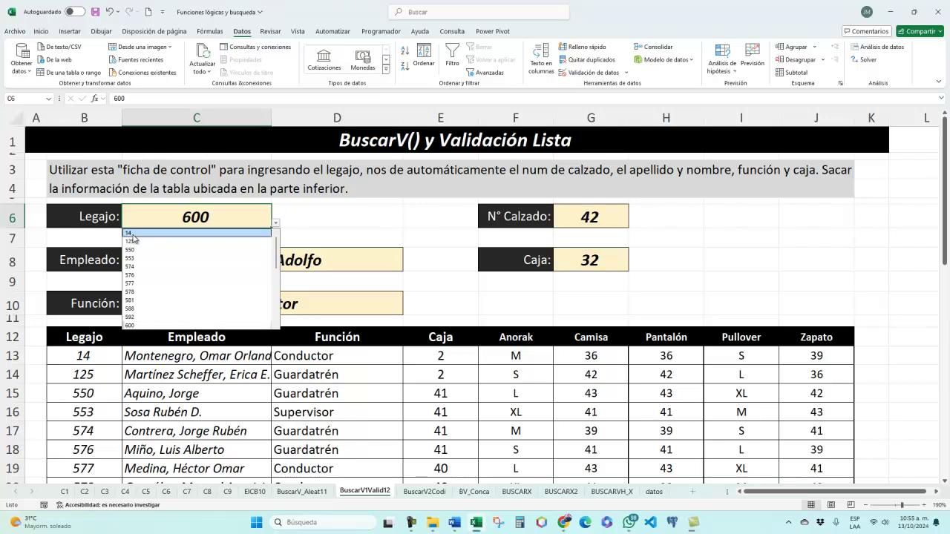
click(148, 233)
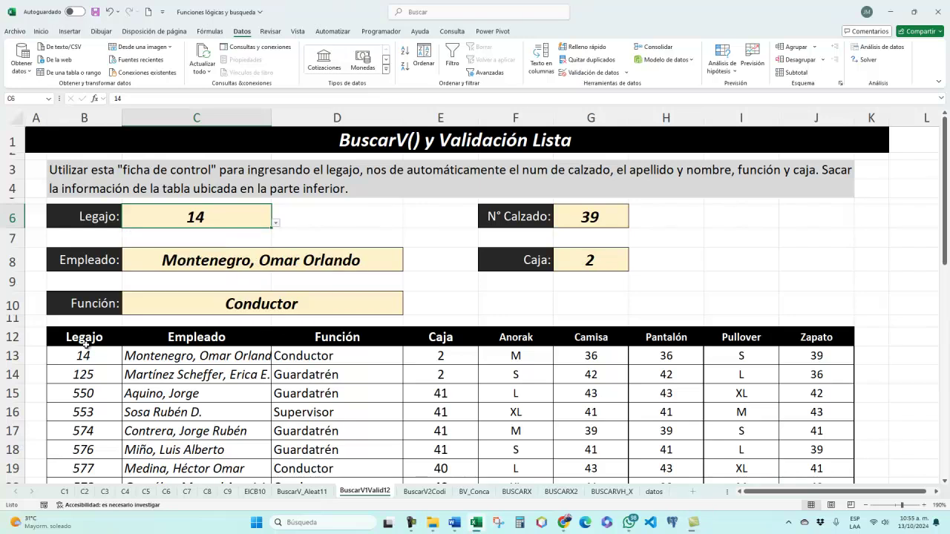
click(156, 355)
drag(278, 356, 816, 357)
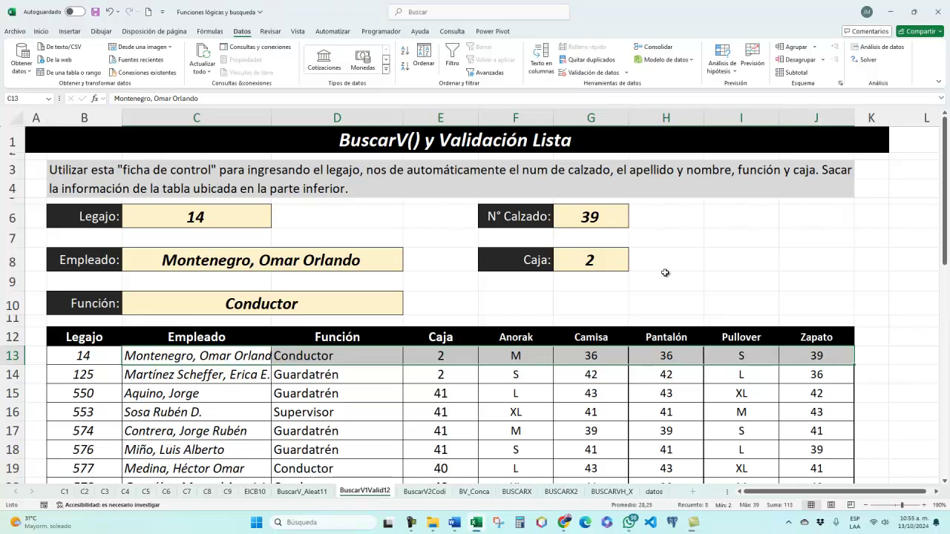